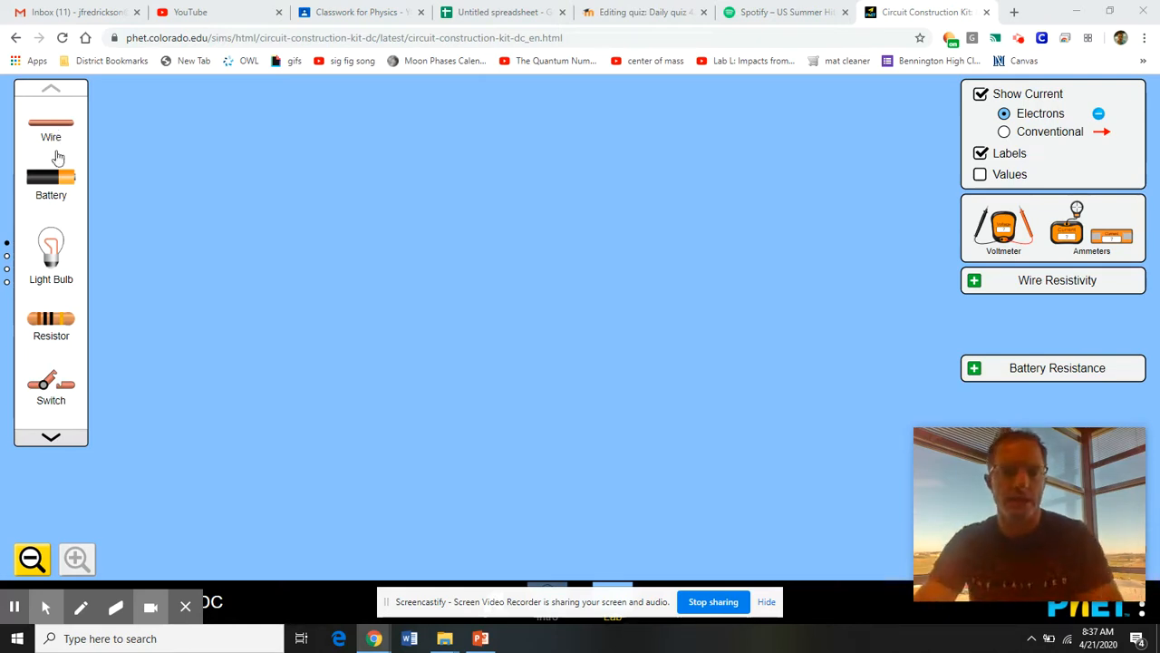
- Place a battery with a wire on its negative end, and three resistors in a horizontal row below it
left_click_drag(51, 181, 456, 136)
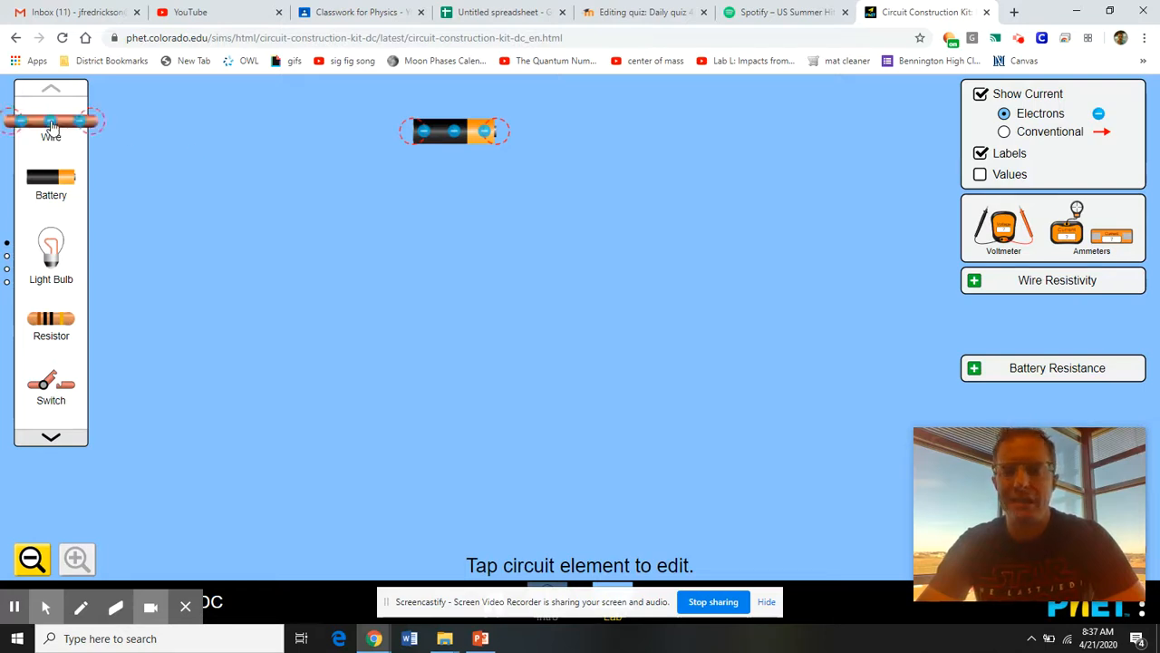
left_click_drag(52, 127, 339, 199)
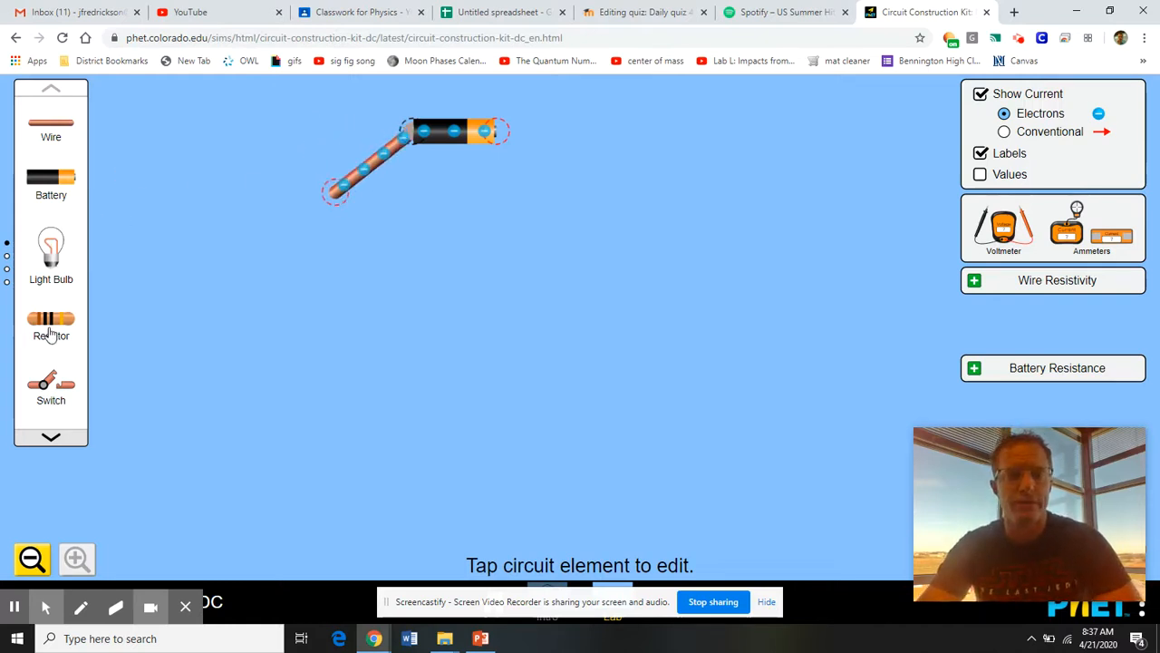
left_click_drag(51, 324, 310, 261)
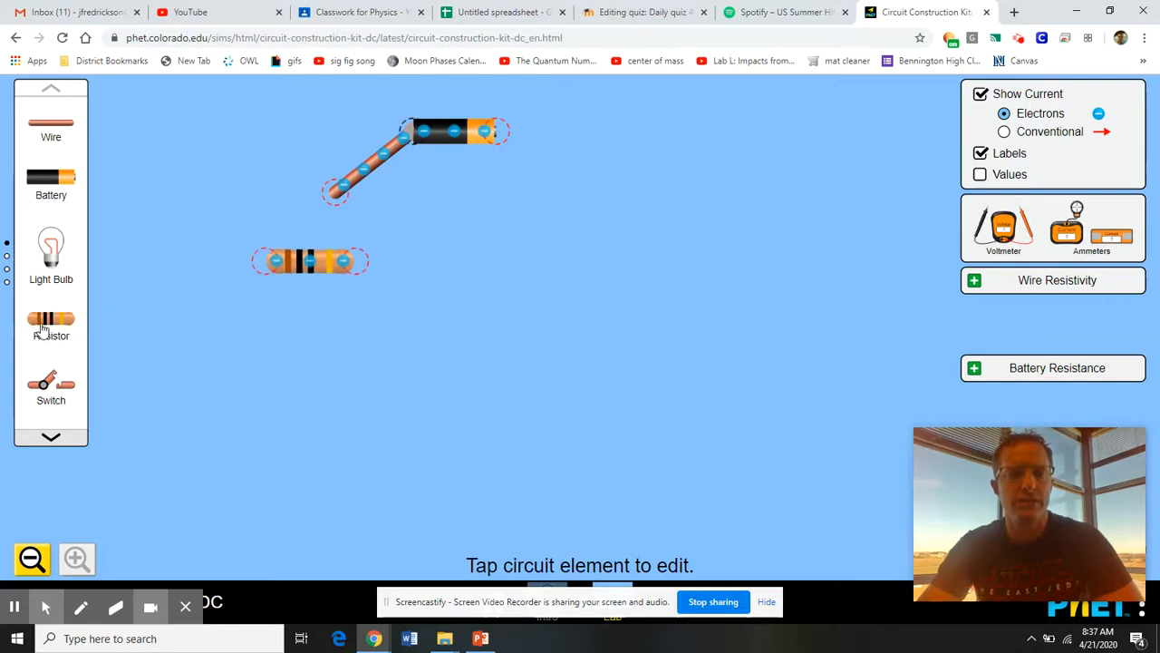
left_click_drag(41, 328, 522, 262)
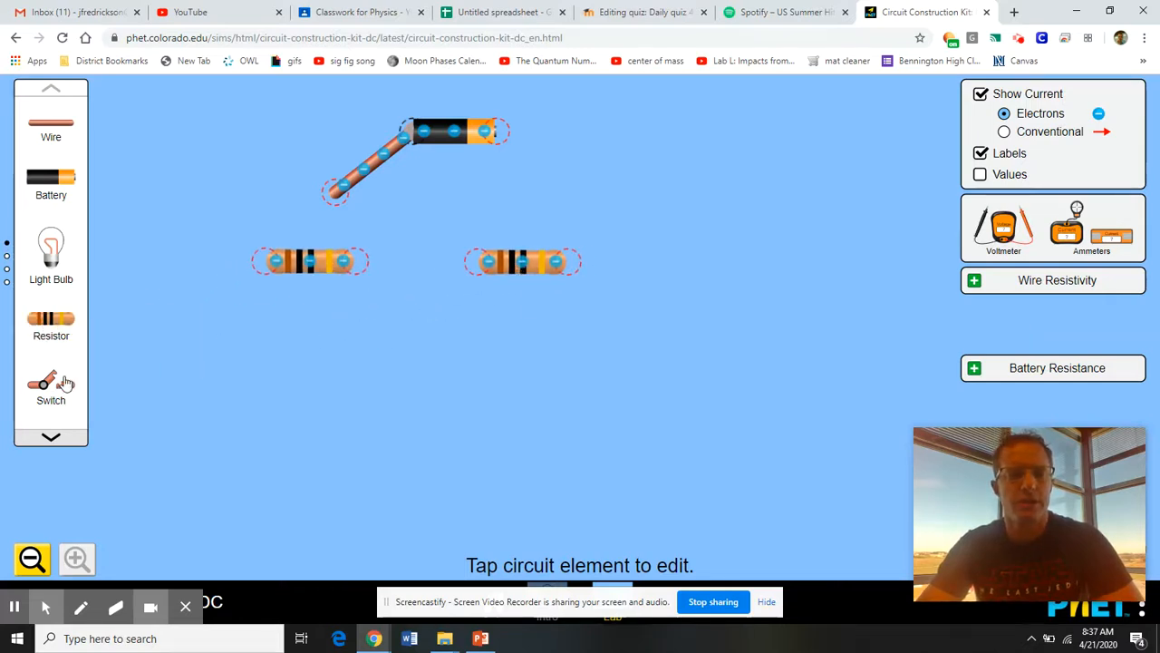
left_click_drag(48, 328, 675, 264)
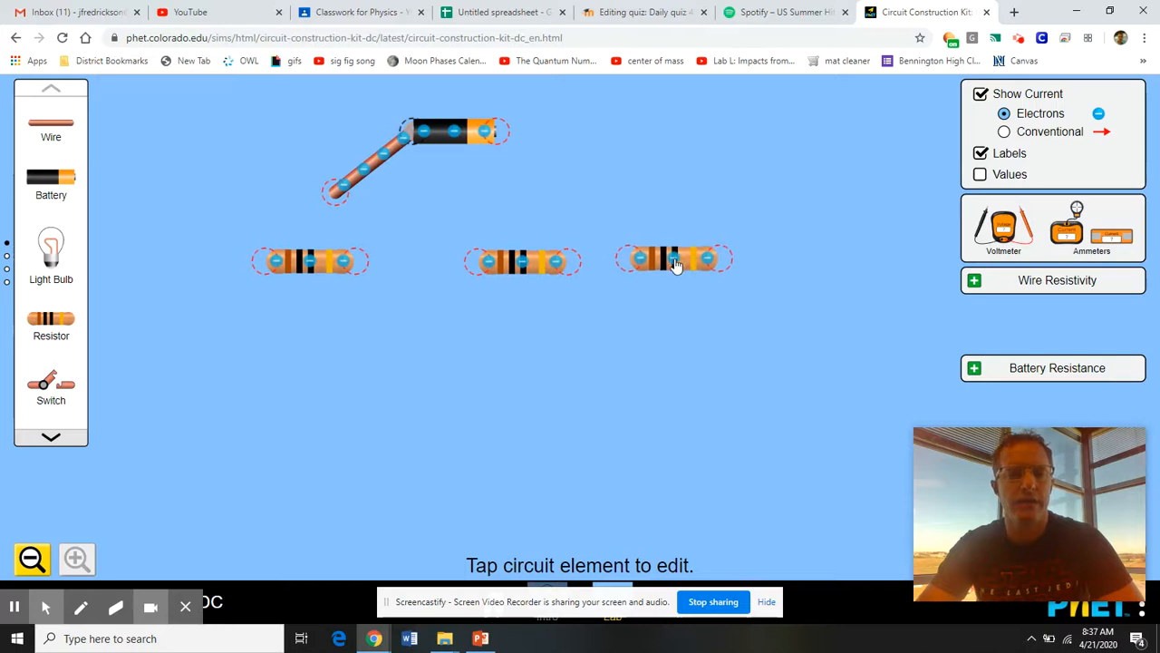
- Wire the three resistors in series, line them up, and connect the chain to both battery ends to close the loop
left_click_drag(51, 127, 413, 270)
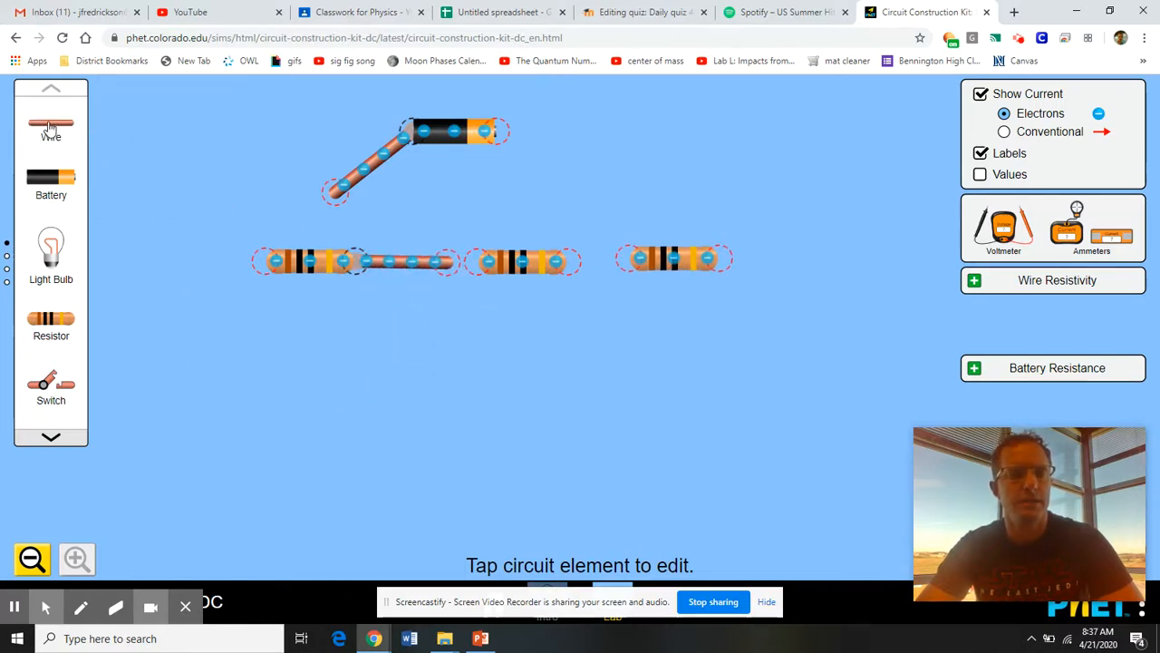
left_click_drag(51, 127, 589, 274)
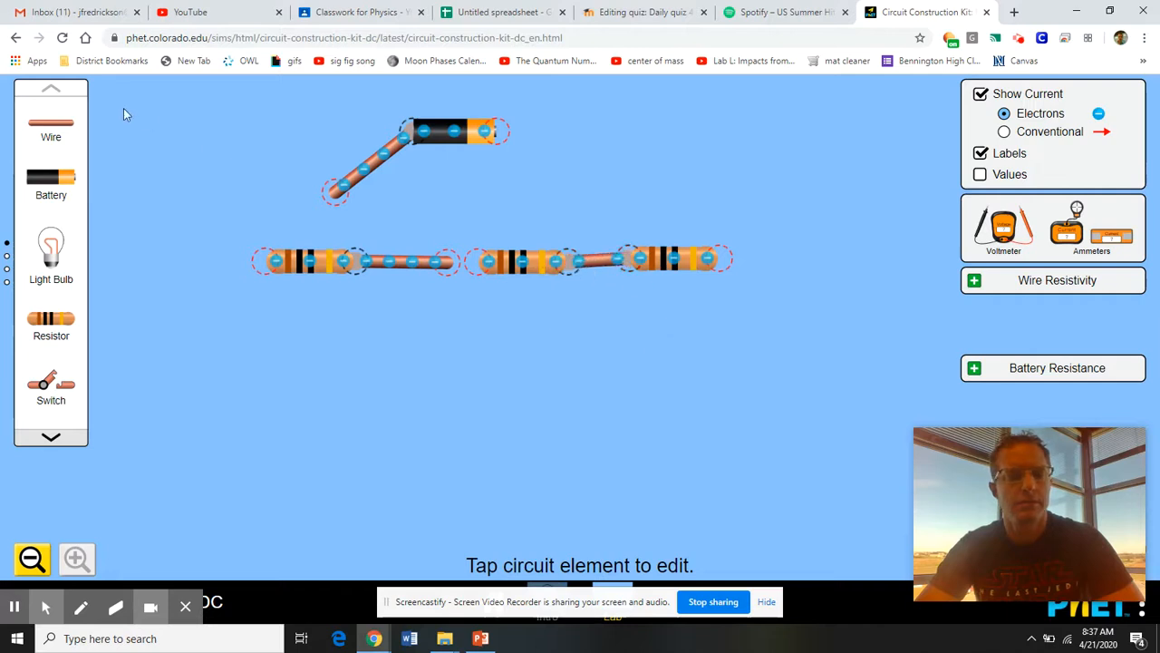
left_click_drag(43, 125, 688, 300)
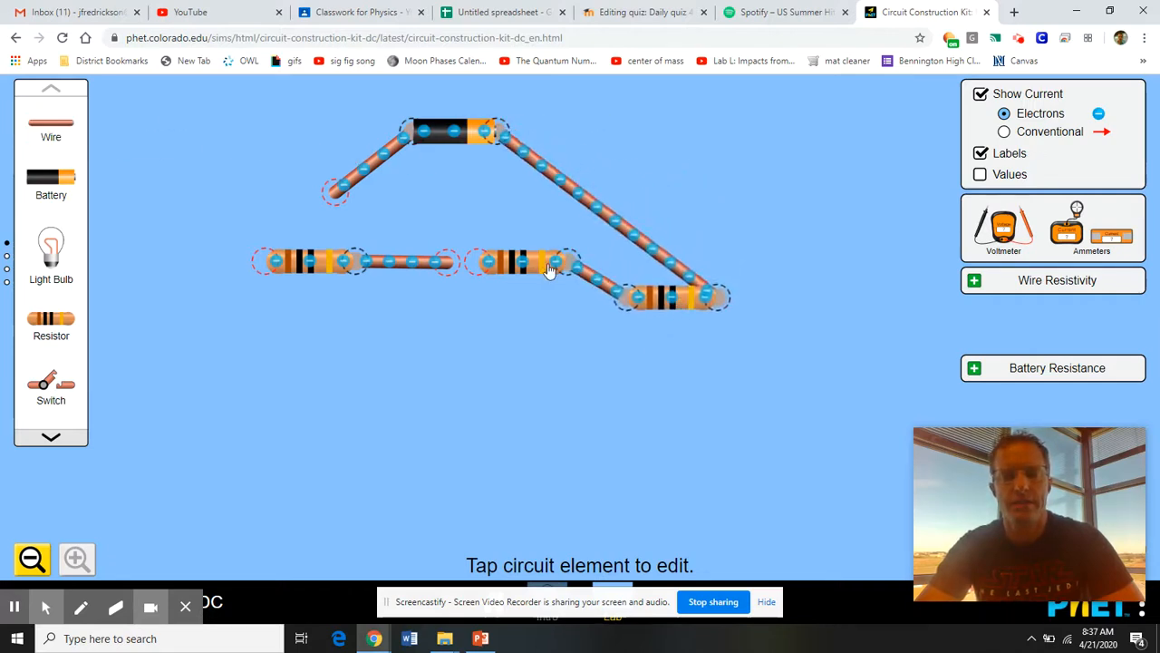
left_click_drag(522, 265, 515, 299)
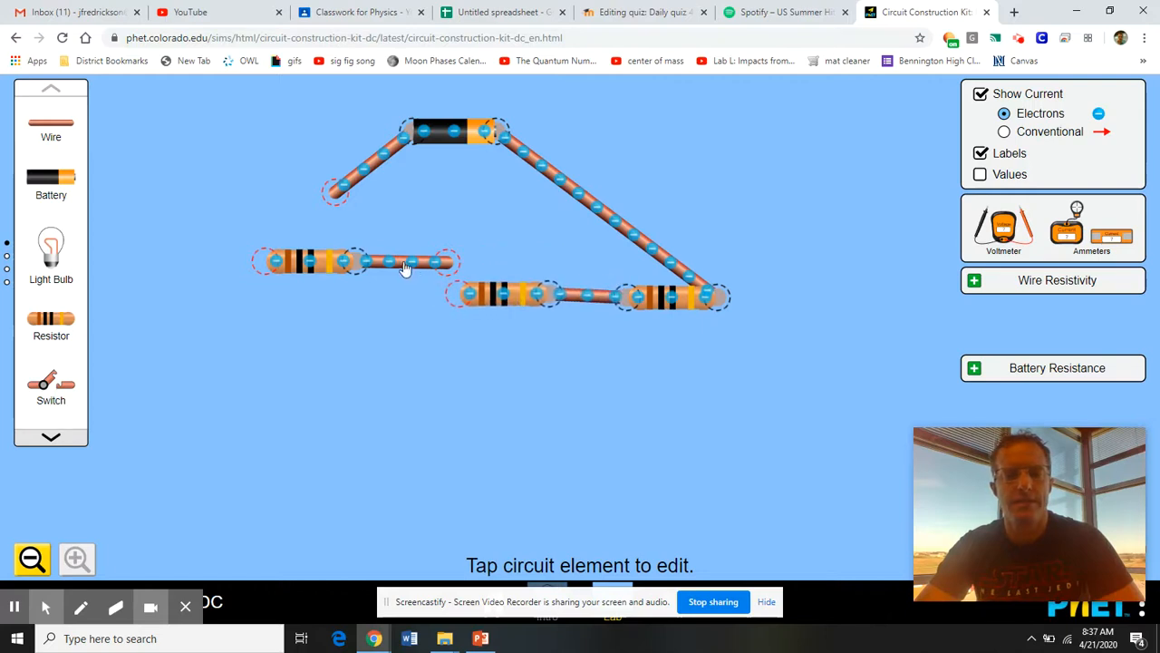
left_click_drag(405, 269, 328, 301)
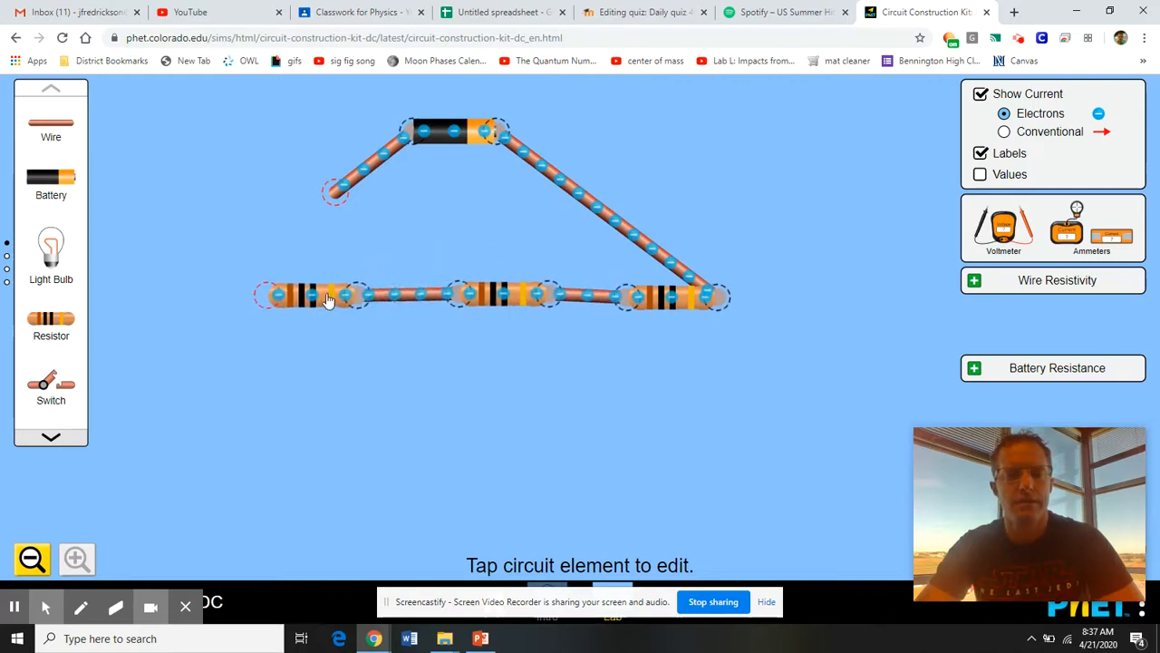
left_click_drag(336, 195, 274, 296)
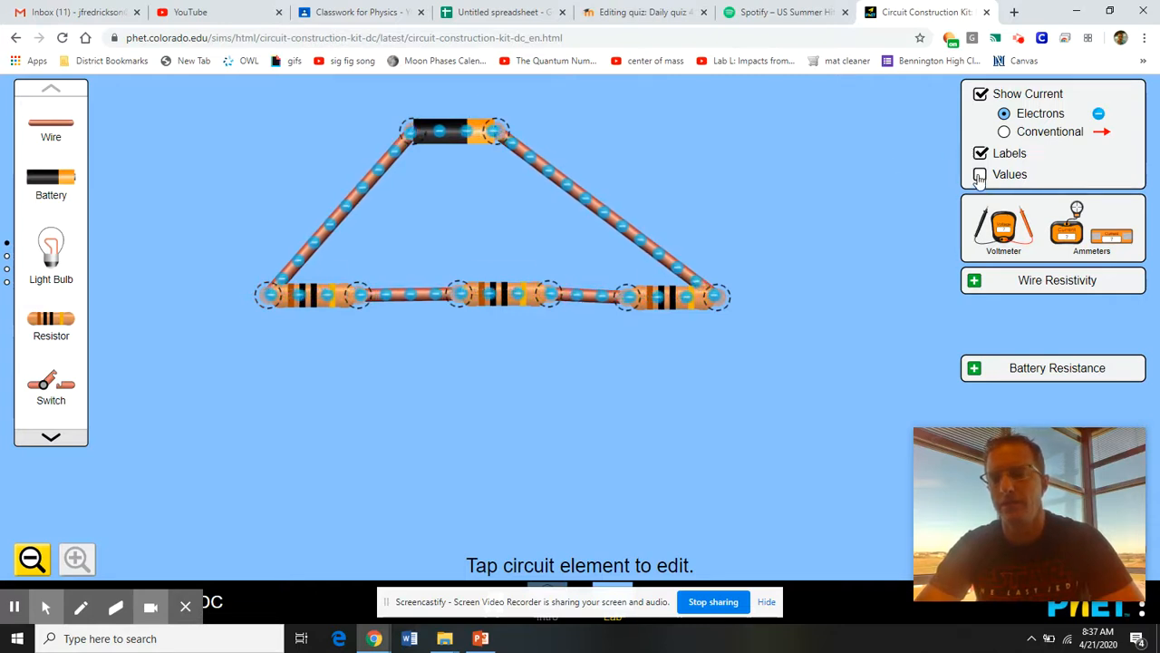
- Show the component values and set the leftmost resistor's resistance to 1.0 ohms
left_click(980, 175)
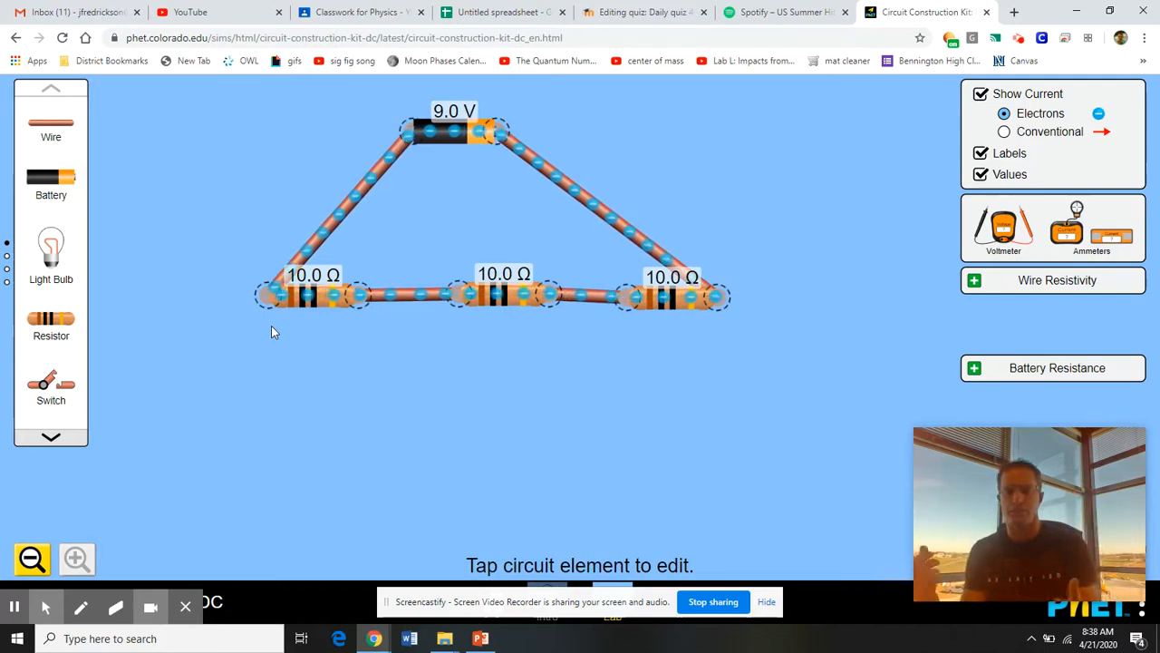
left_click(314, 303)
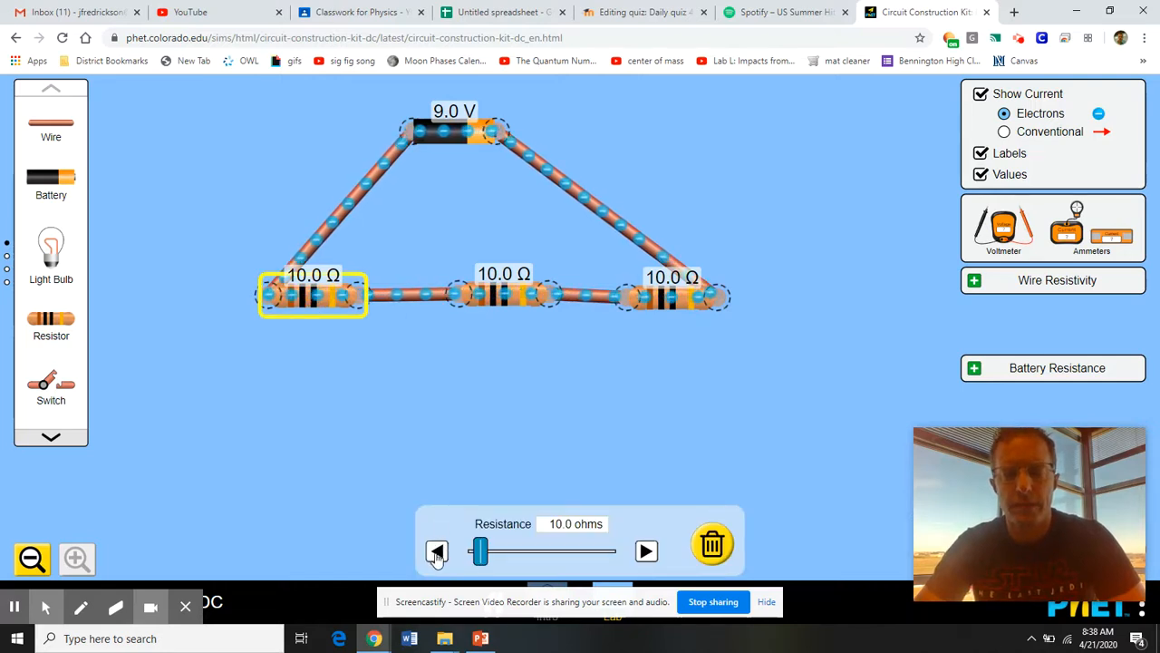
left_click_drag(437, 553, 437, 553)
left_click(645, 553)
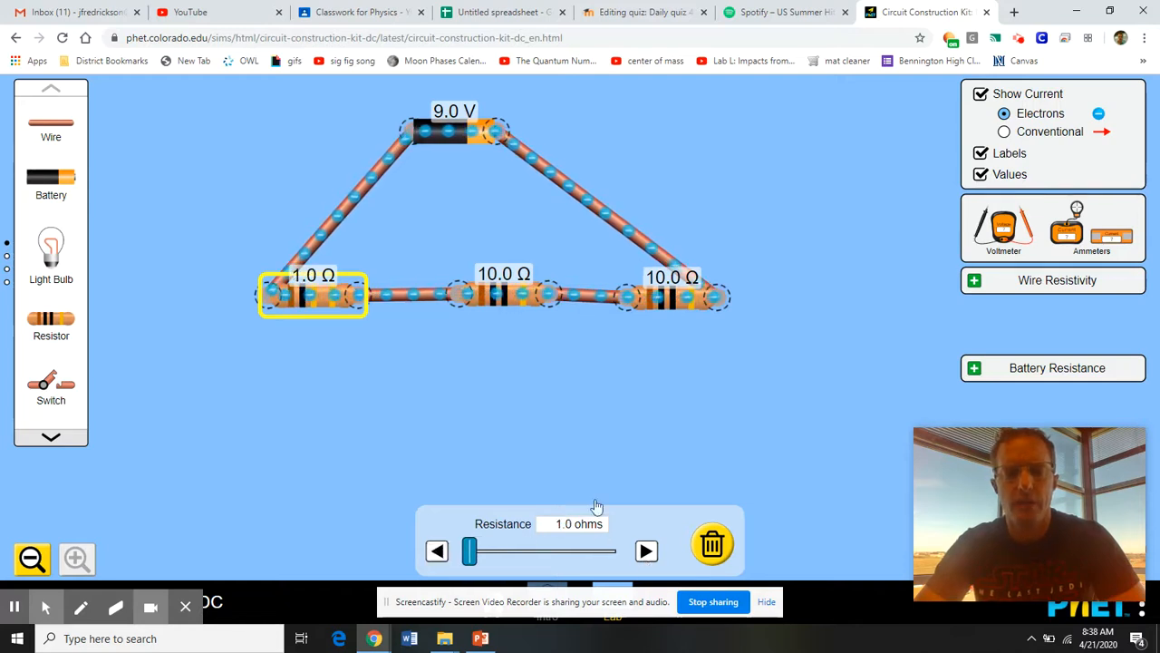
- Set the middle resistor's resistance to 5.0 ohms
left_click(497, 300)
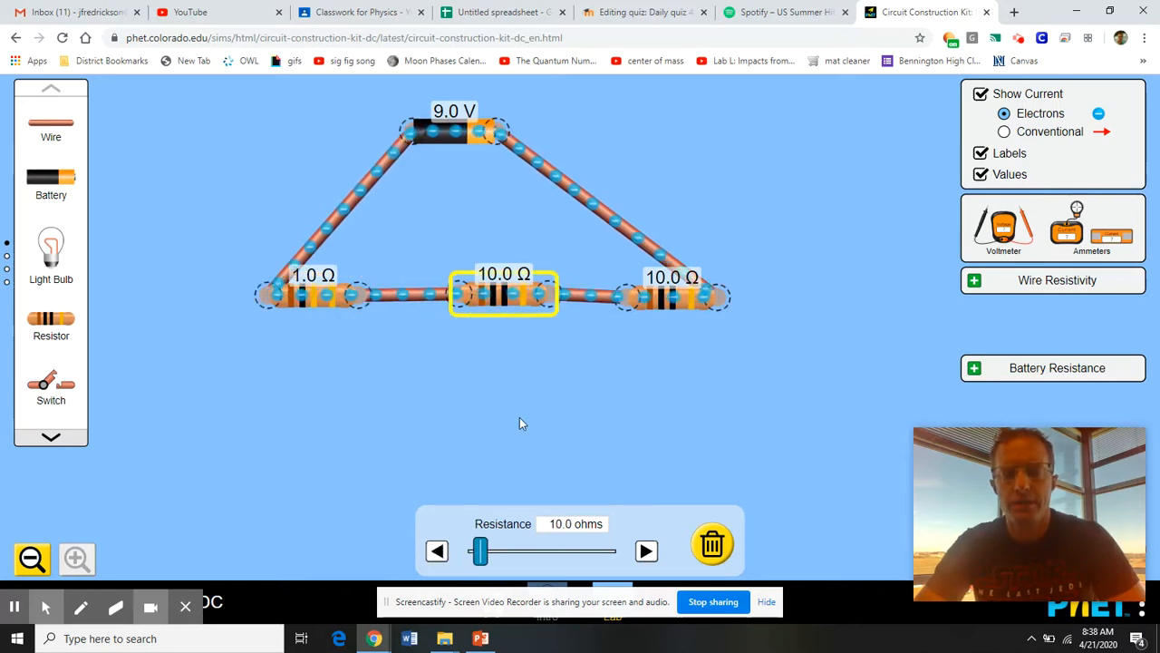
left_click_drag(439, 553, 439, 553)
left_click(439, 553)
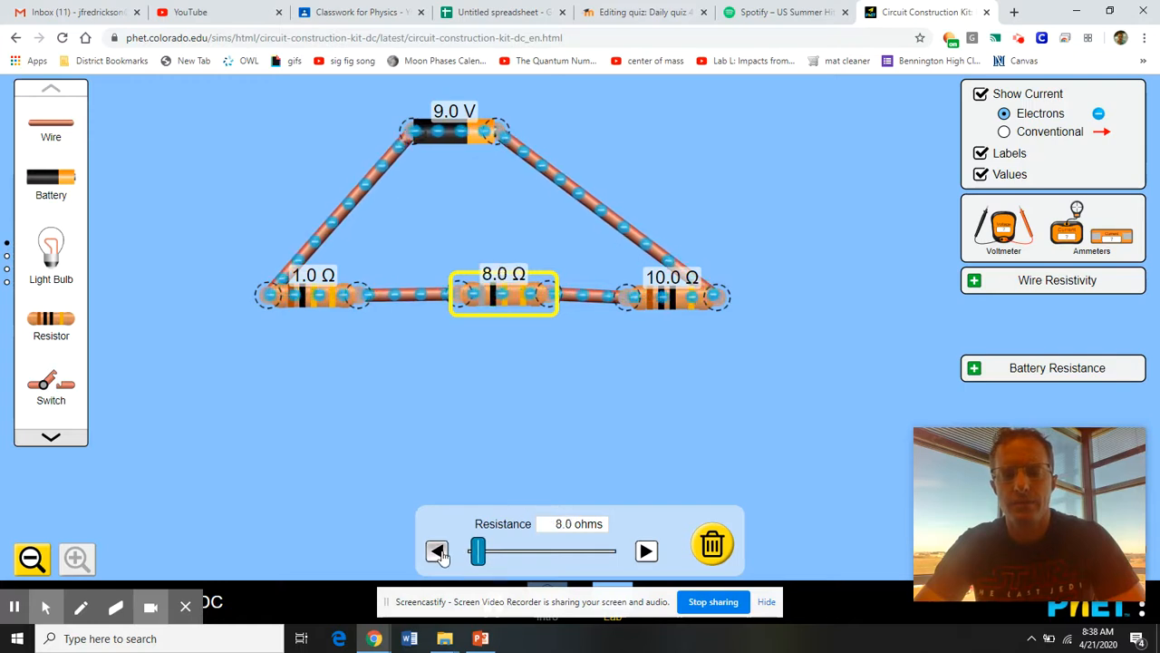
left_click(439, 553)
left_click(439, 553)
left_click(438, 553)
left_click(439, 553)
left_click(439, 553)
left_click(438, 553)
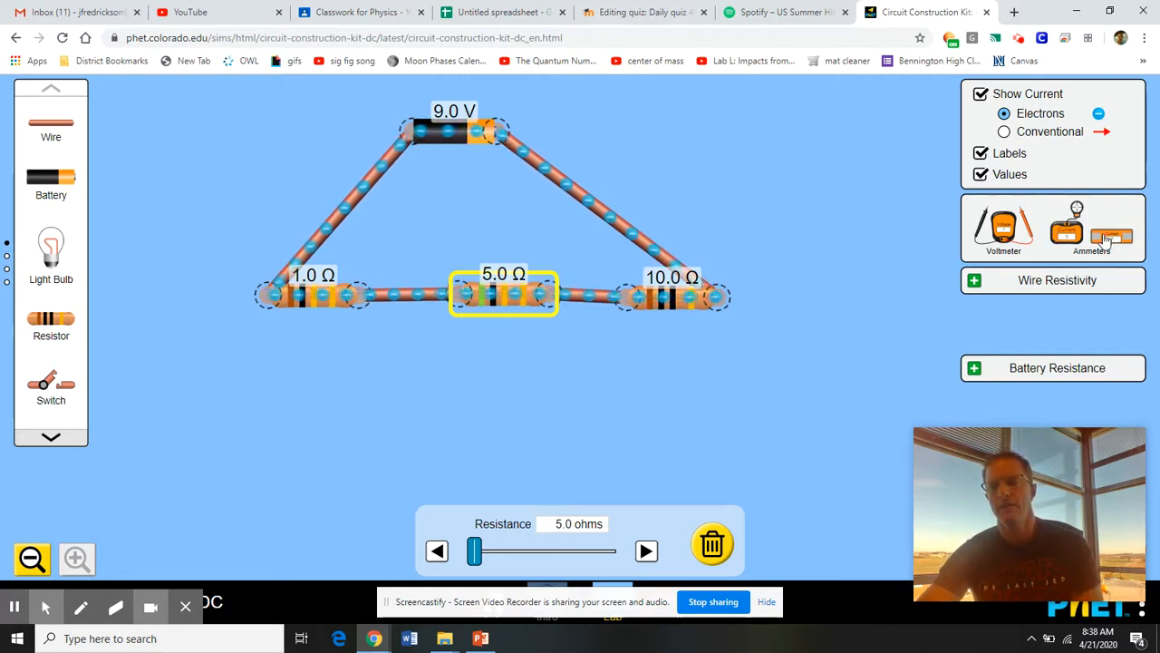
- Place an inline ammeter, a probe ammeter and a voltmeter in the free space below the circuit
left_click_drag(1100, 237, 591, 353)
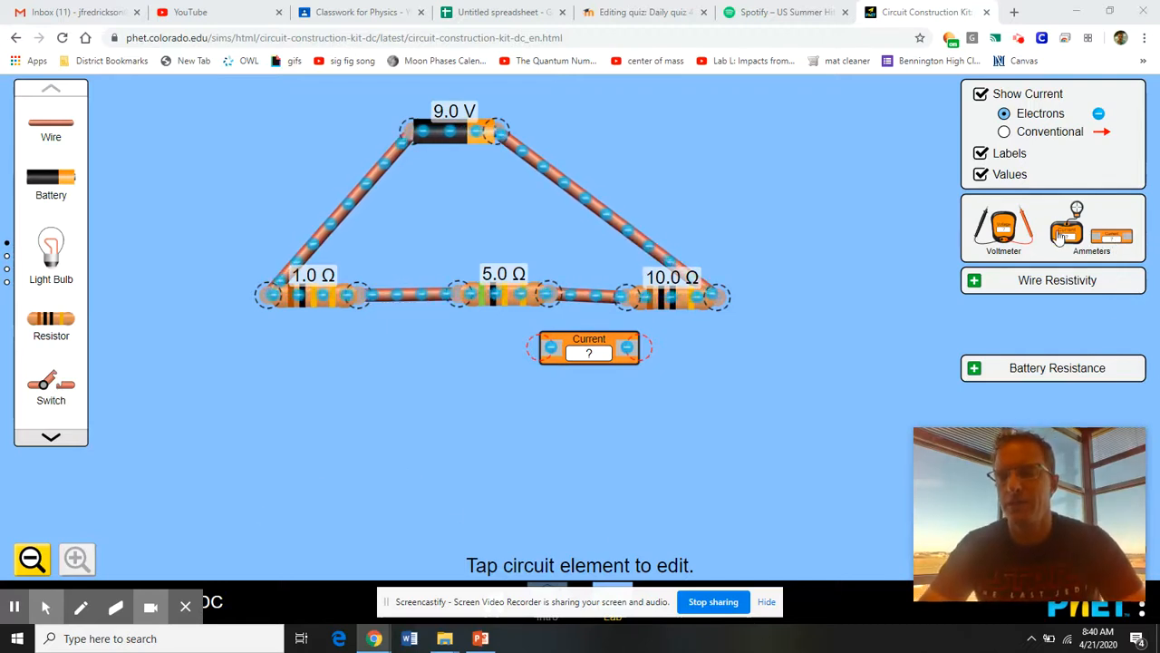
left_click_drag(1061, 234, 902, 382)
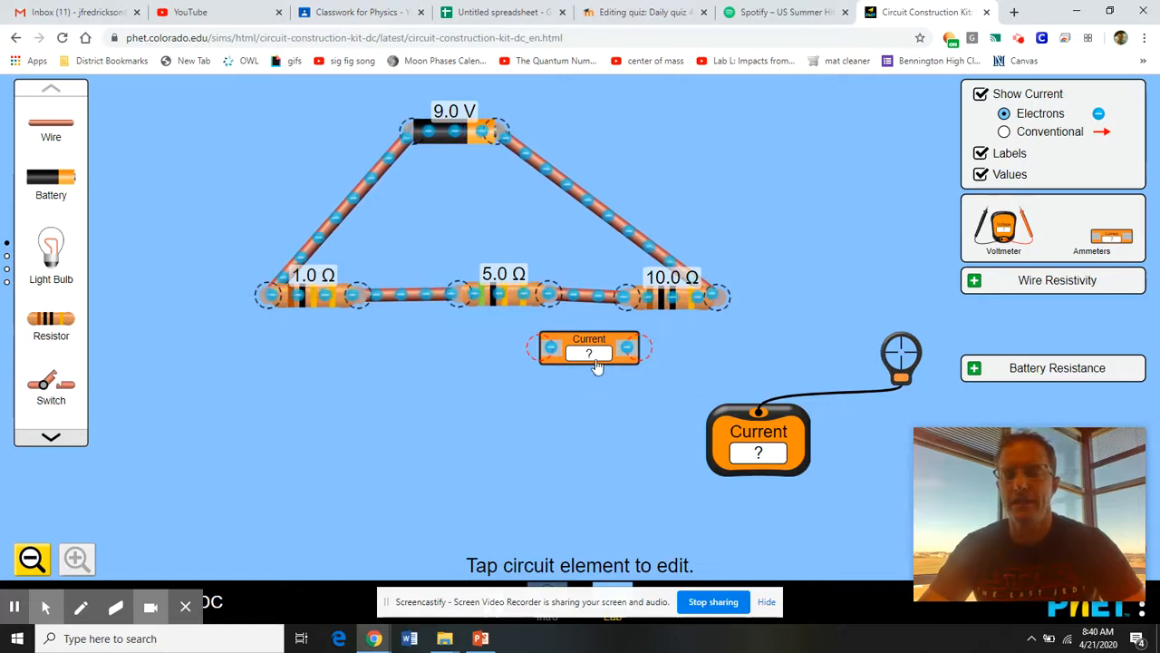
left_click_drag(597, 365, 835, 361)
left_click_drag(1013, 242, 365, 484)
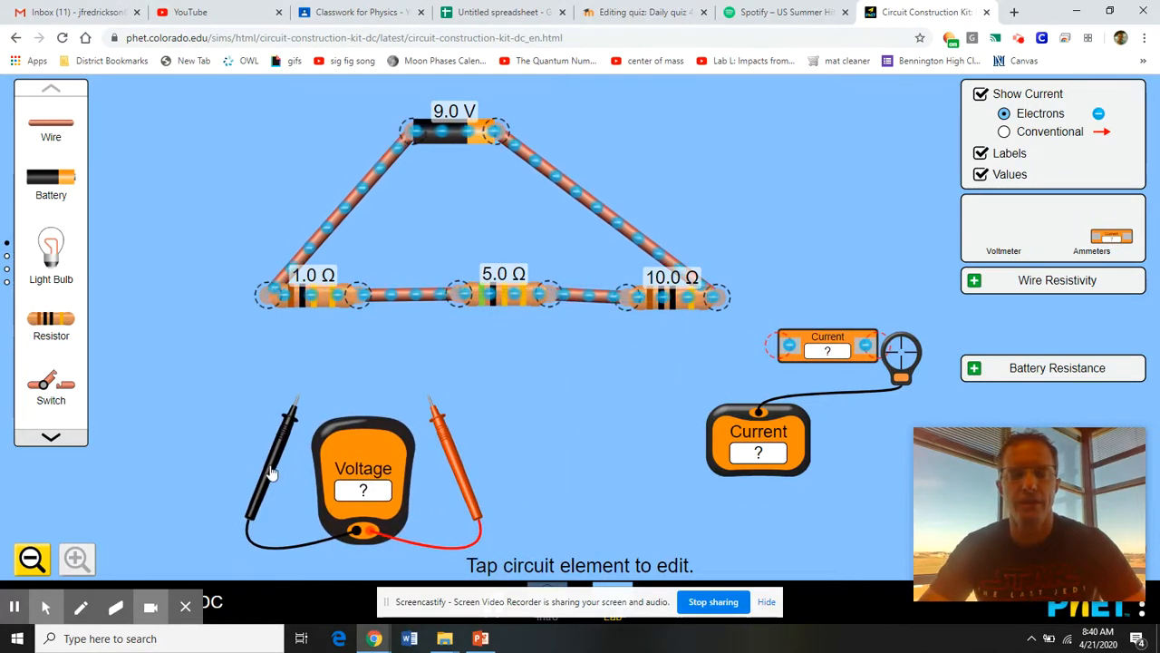
- Measure the voltage along the wire between the 1 Ω and 5 Ω resistors, and across the 1 Ω resistor
left_click_drag(272, 468, 357, 379)
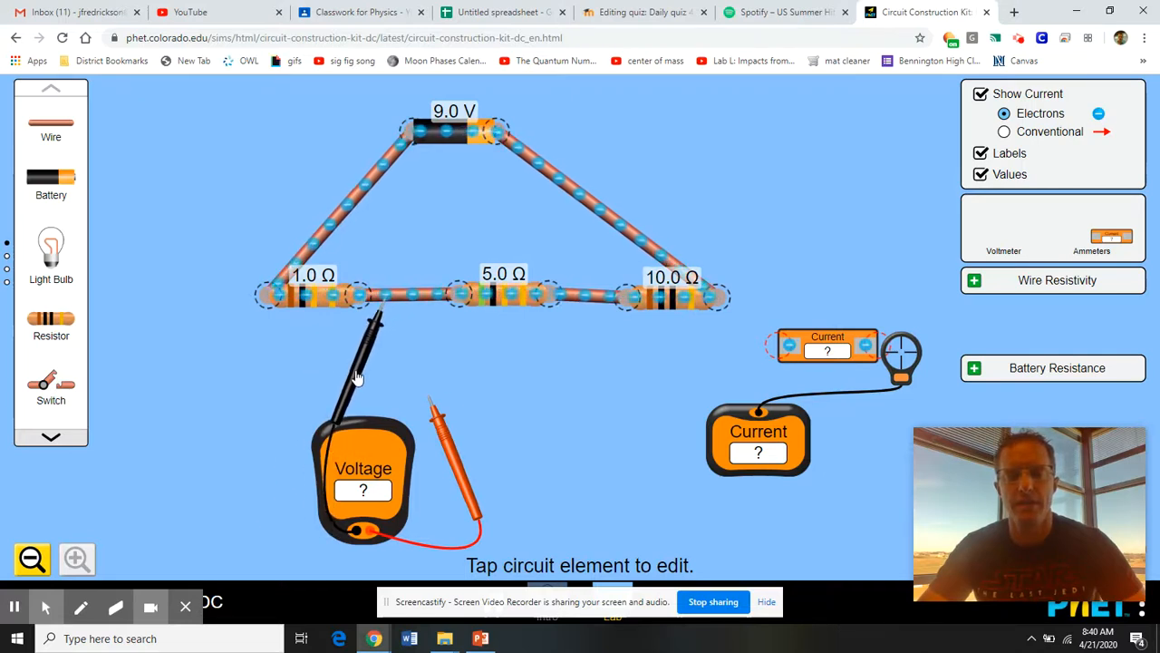
left_click_drag(439, 422, 439, 344)
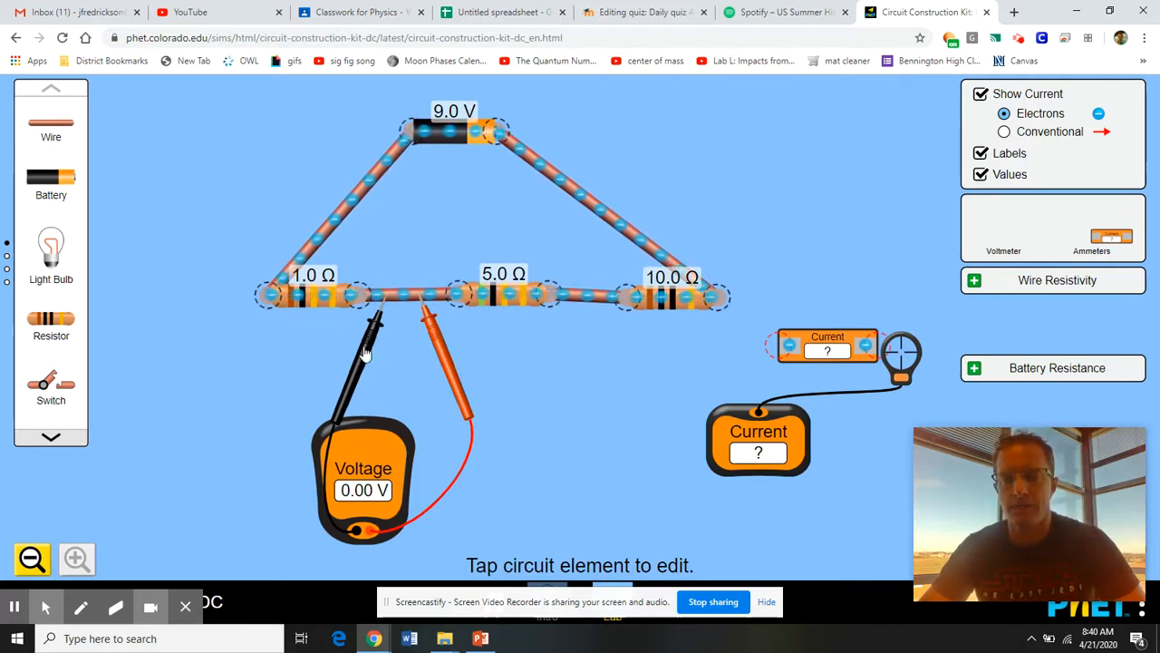
left_click_drag(366, 354, 253, 350)
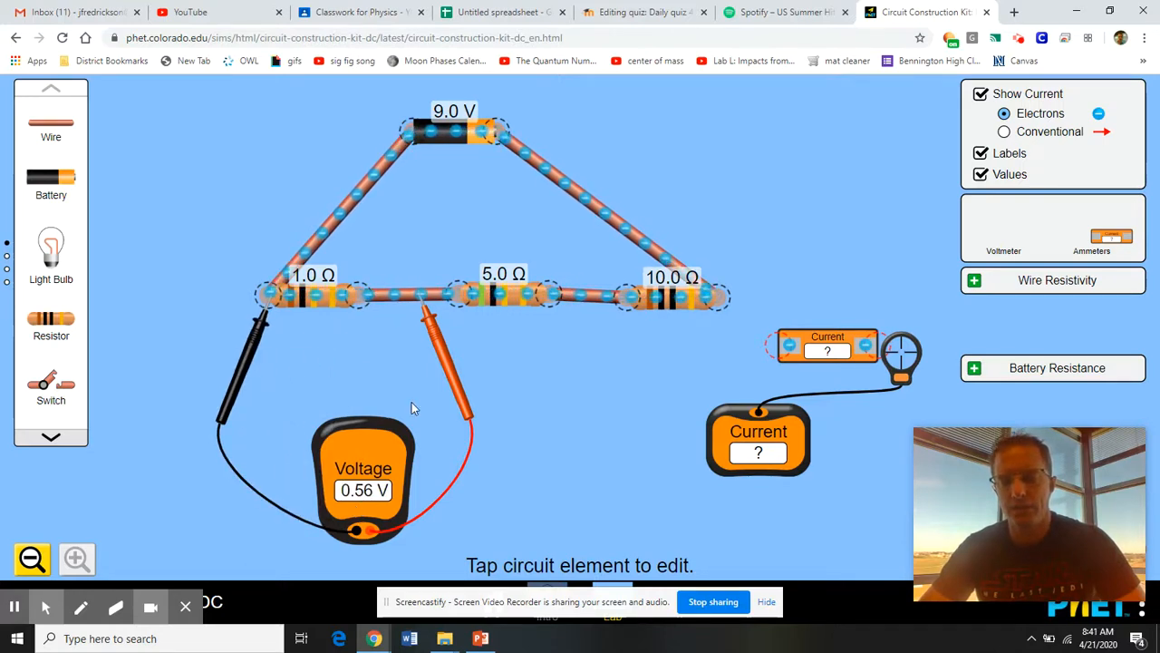
- Measure the voltage across the 1 Ω and 5 Ω resistors together, and detach both voltmeter probes from the circuit
left_click_drag(442, 366, 565, 355)
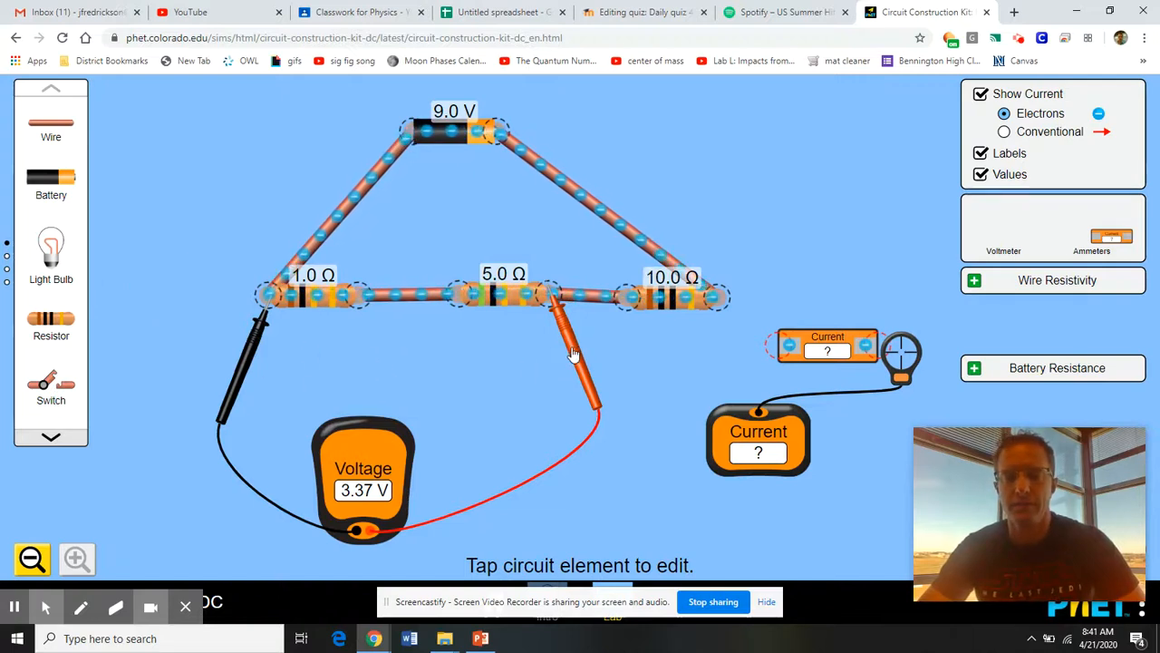
left_click_drag(578, 352, 431, 413)
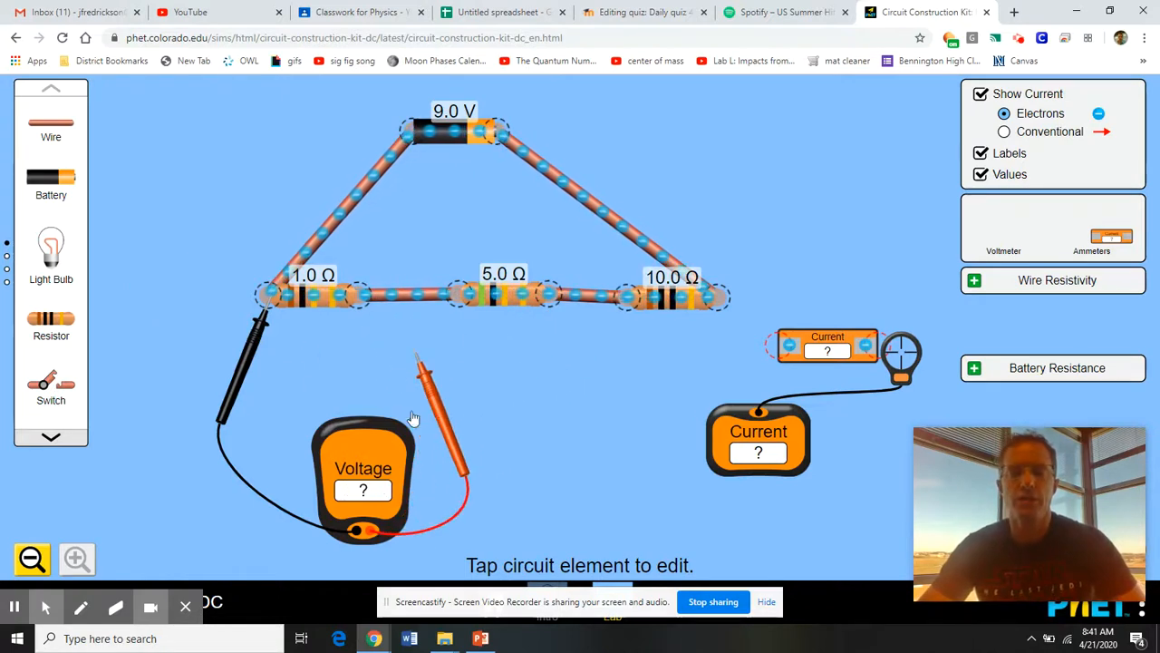
left_click_drag(248, 375, 258, 436)
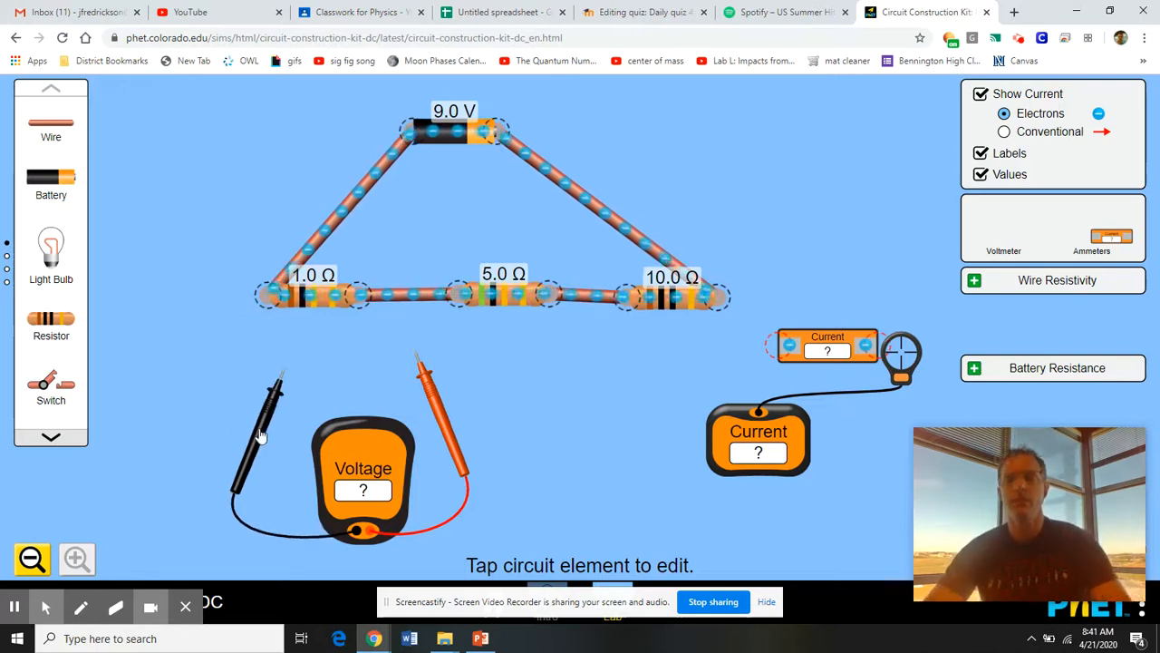